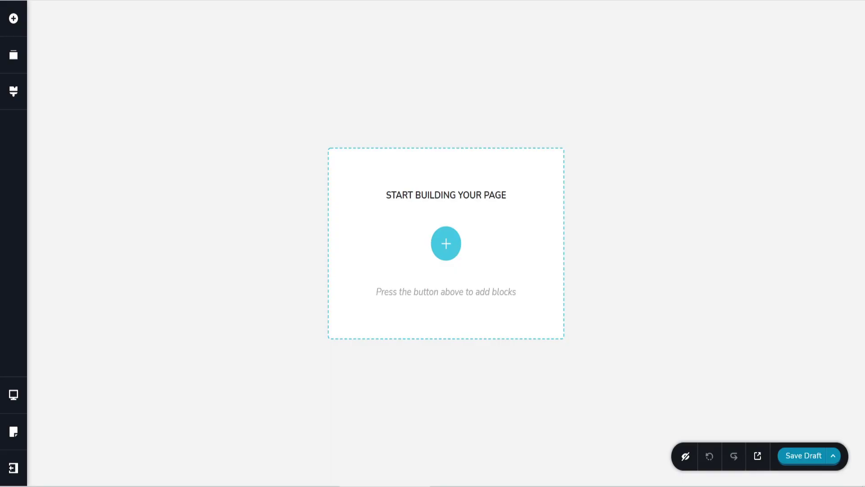
Step: Open the block library and filter it to the Dark style
{"action": "left_click", "coordinate": [445, 256]}
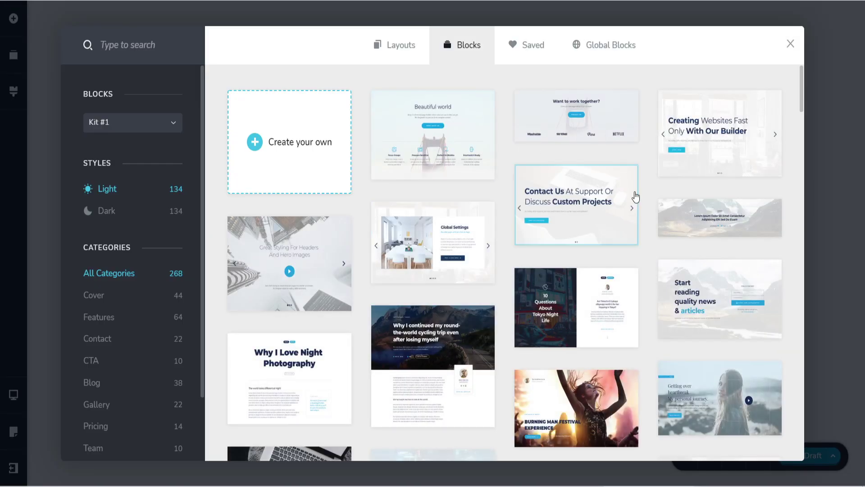
{"action": "scroll", "coordinate": [525, 295], "scroll_direction": "down", "scroll_amount": 5}
{"action": "scroll", "coordinate": [525, 295], "scroll_direction": "down", "scroll_amount": 15}
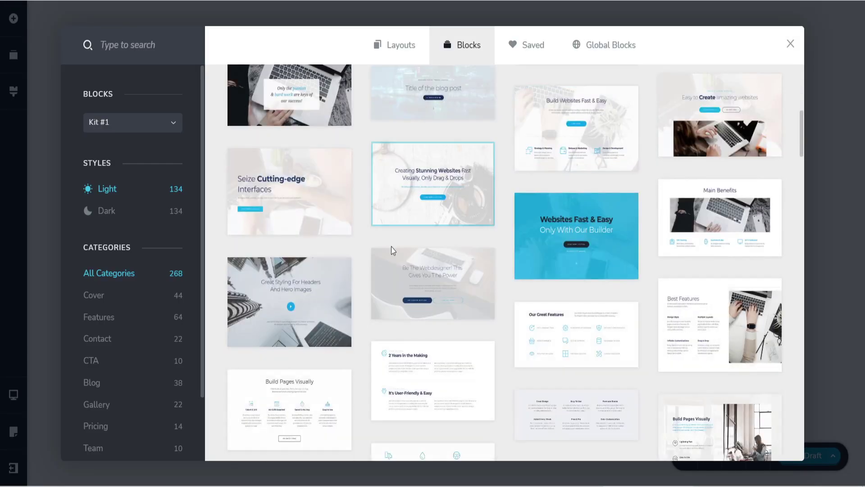
{"action": "scroll", "coordinate": [585, 298], "scroll_direction": "down", "scroll_amount": 15}
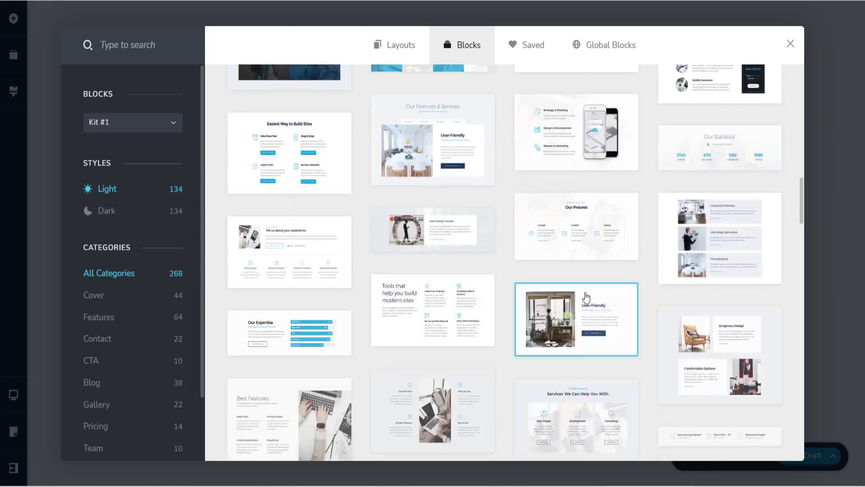
{"action": "scroll", "coordinate": [585, 298], "scroll_direction": "down", "scroll_amount": 10}
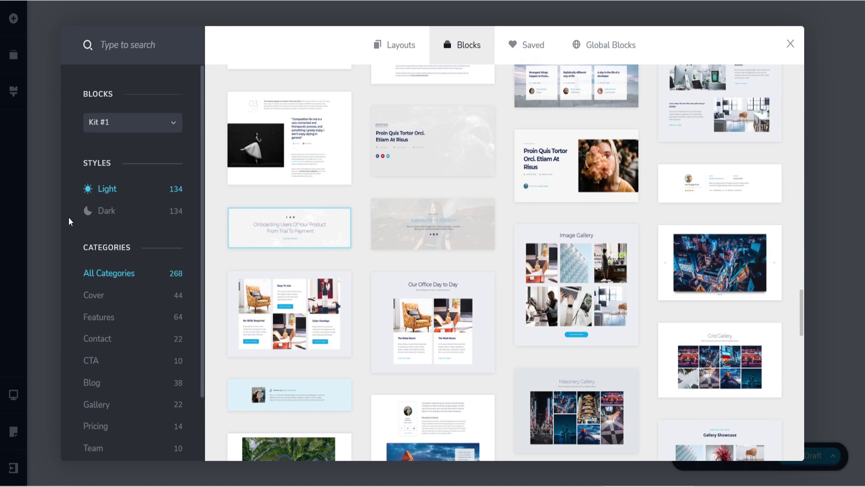
{"action": "left_click", "coordinate": [105, 211]}
Step: Browse the Cover, Features, CTA, Header and Footer categories, ending on Testimonials
{"action": "scroll", "coordinate": [484, 261], "scroll_direction": "down", "scroll_amount": 5}
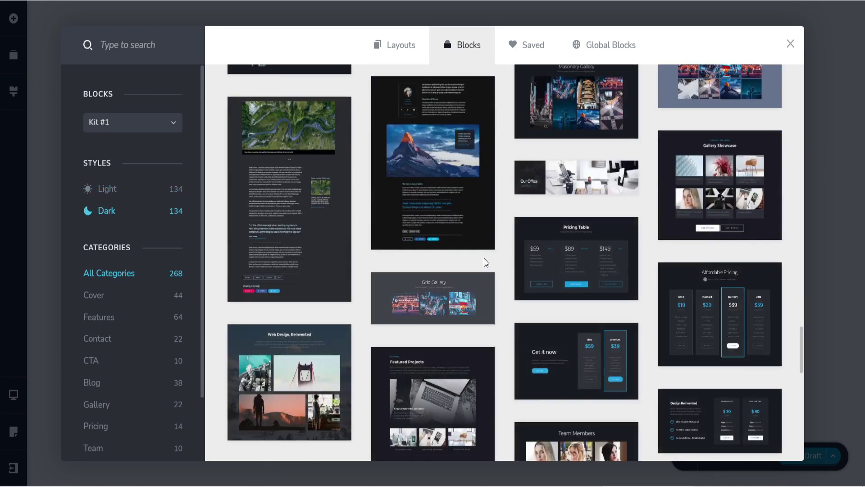
{"action": "scroll", "coordinate": [484, 261], "scroll_direction": "down", "scroll_amount": 10}
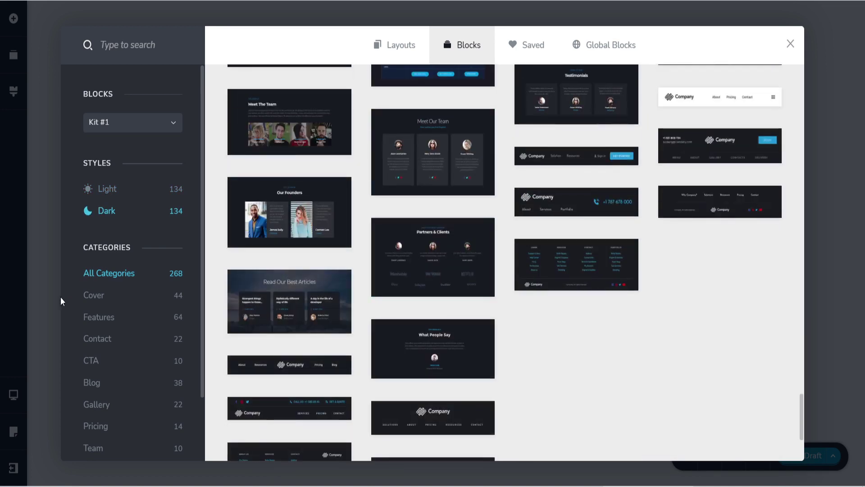
{"action": "scroll", "coordinate": [106, 294], "scroll_direction": "down", "scroll_amount": 2}
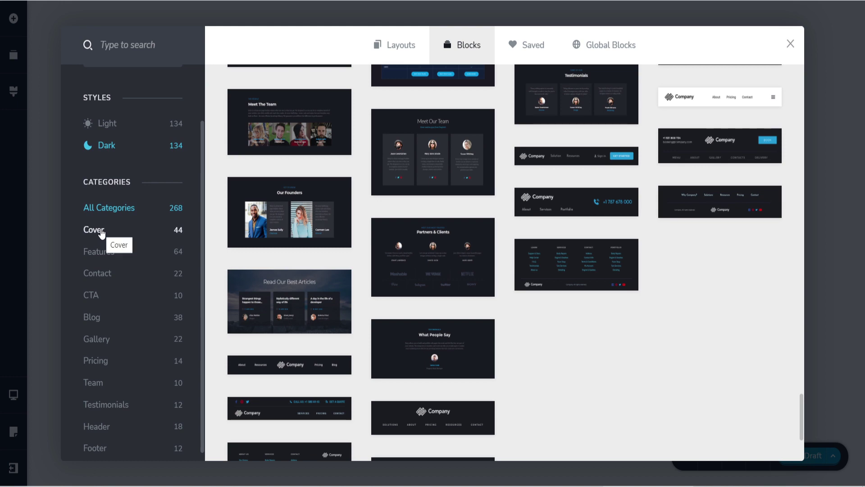
{"action": "left_click", "coordinate": [101, 231]}
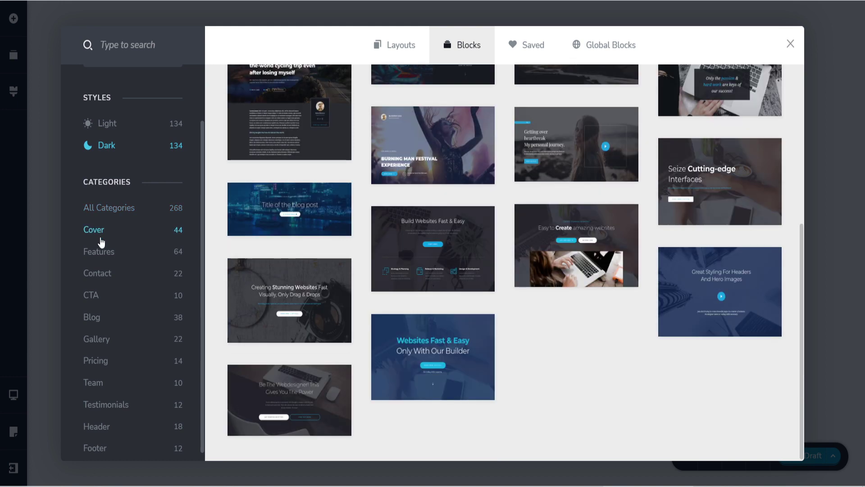
{"action": "left_click", "coordinate": [100, 254]}
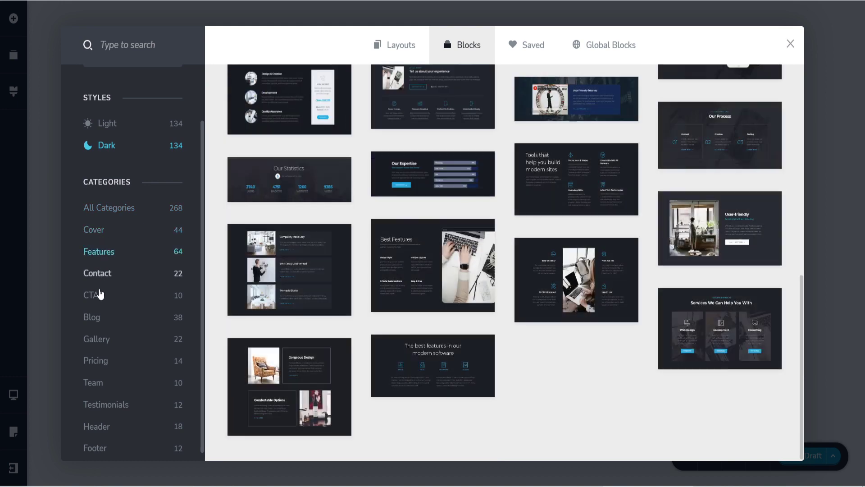
{"action": "left_click", "coordinate": [93, 295]}
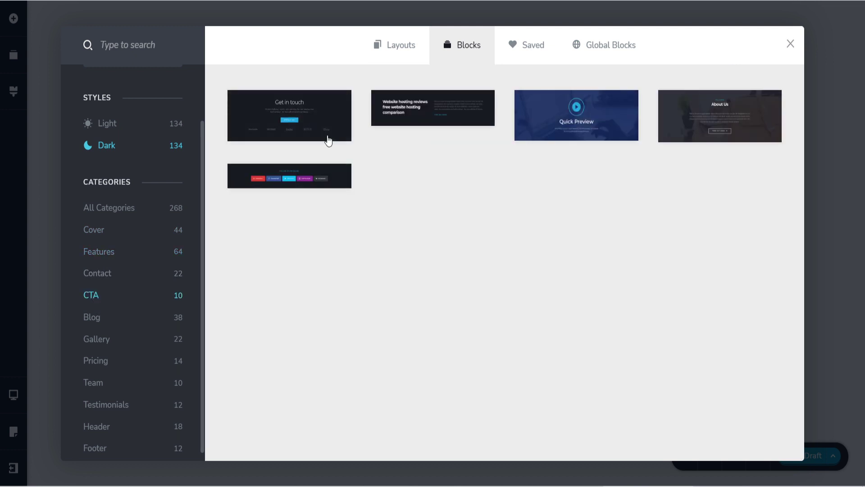
{"action": "left_click", "coordinate": [101, 431]}
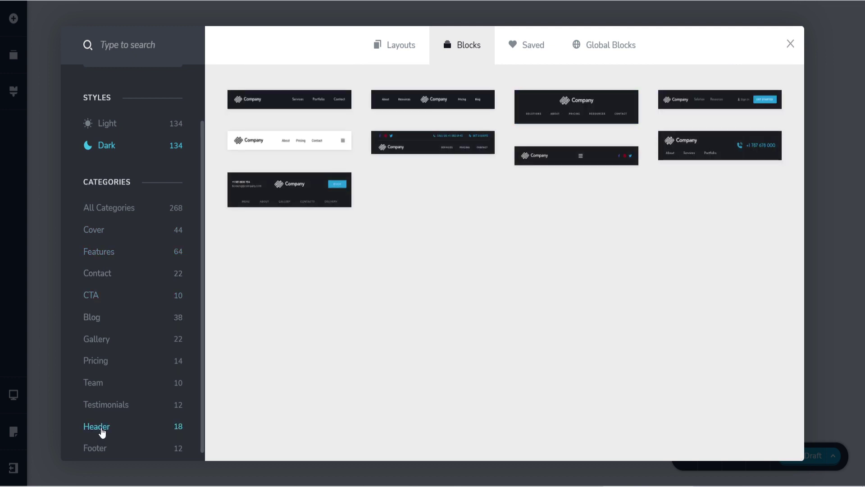
{"action": "left_click", "coordinate": [96, 449]}
{"action": "left_click", "coordinate": [108, 404]}
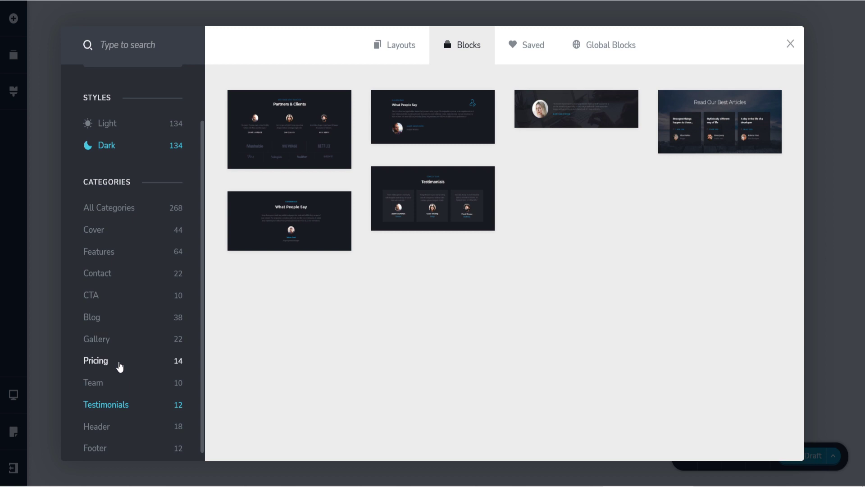
{"action": "scroll", "coordinate": [109, 359], "scroll_direction": "up", "scroll_amount": 2}
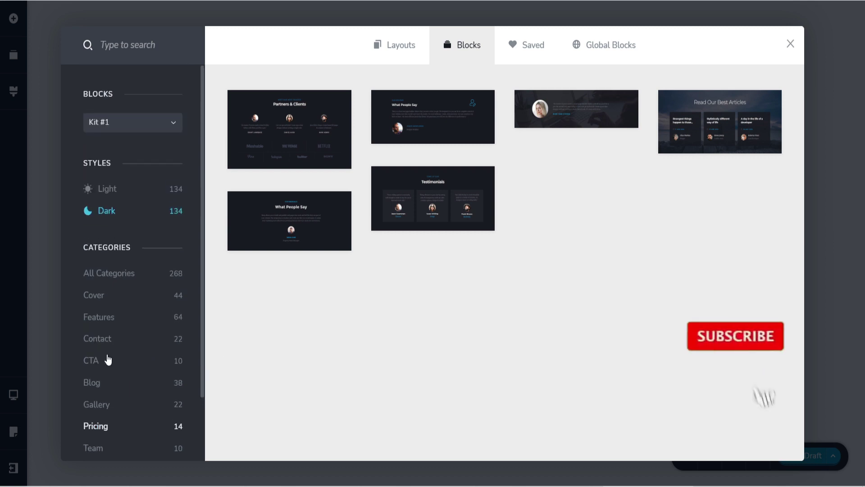
Step: Switch the block library to the Kit #2 collection, glancing at Layouts first
{"action": "left_click", "coordinate": [116, 127]}
{"action": "left_click", "coordinate": [103, 163]}
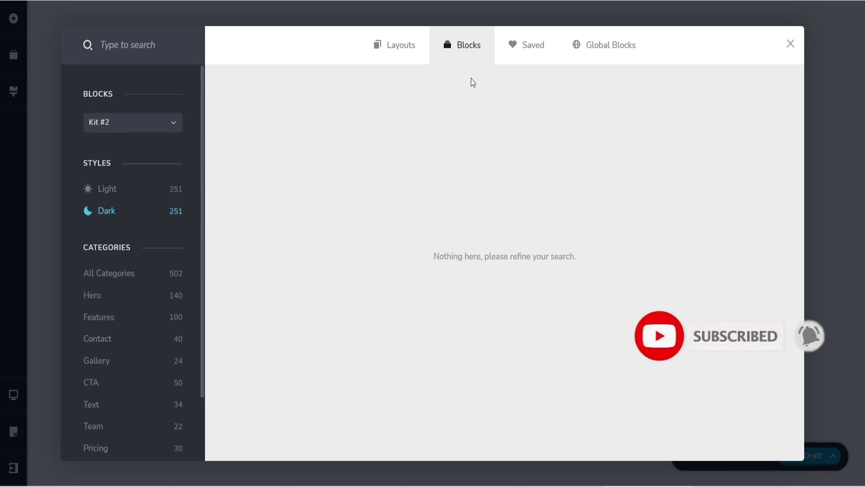
{"action": "left_click", "coordinate": [397, 47]}
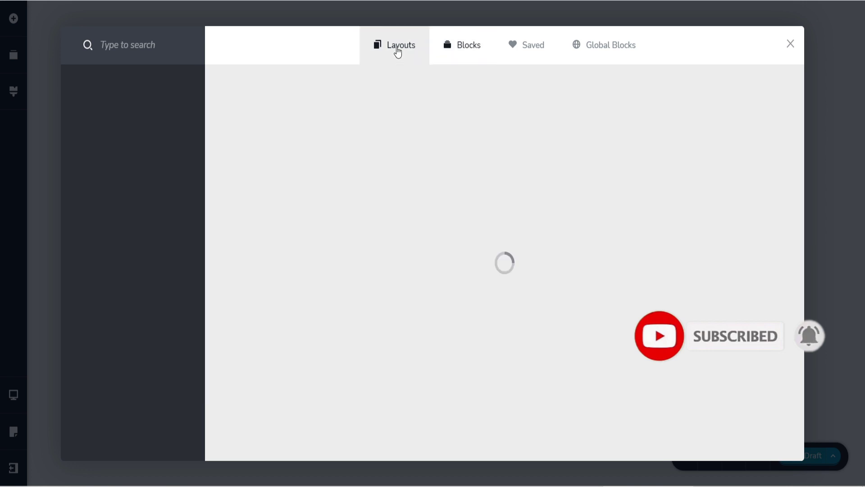
{"action": "left_click", "coordinate": [458, 48]}
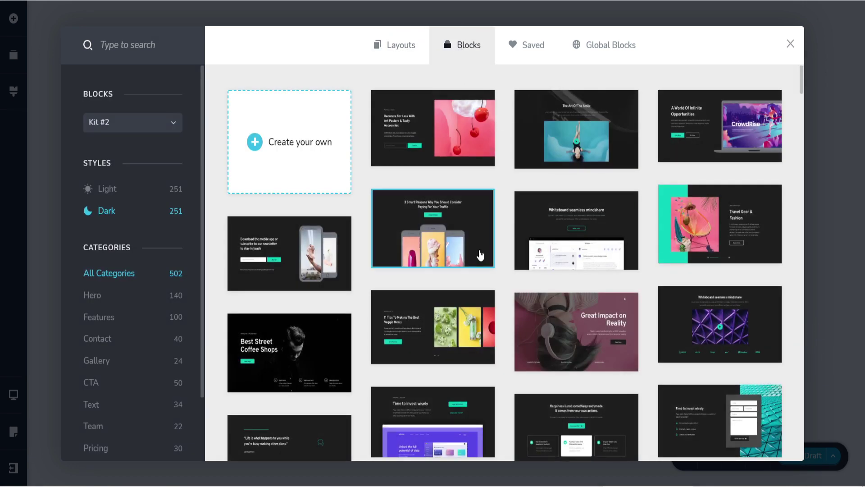
Step: Filter Kit #2 to Light style, browsing Hero, Features and Contact before settling on Gallery
{"action": "scroll", "coordinate": [467, 270], "scroll_direction": "down", "scroll_amount": 2}
{"action": "scroll", "coordinate": [464, 268], "scroll_direction": "down", "scroll_amount": 10}
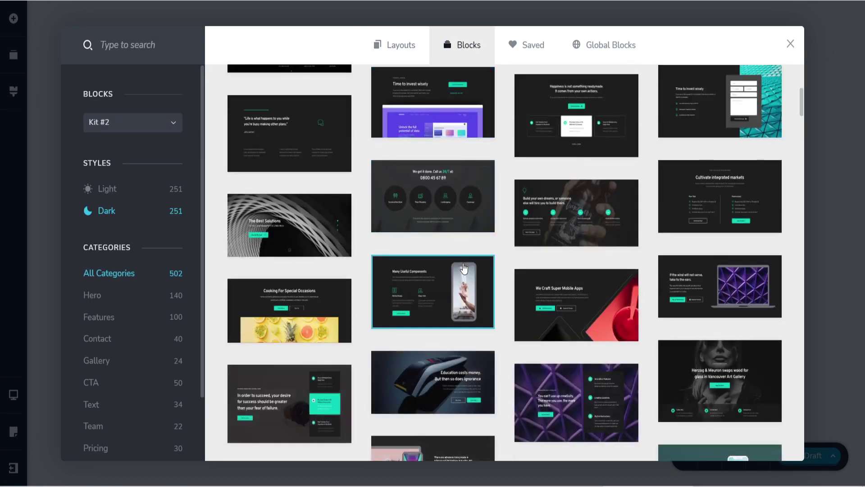
{"action": "scroll", "coordinate": [464, 268], "scroll_direction": "down", "scroll_amount": 5}
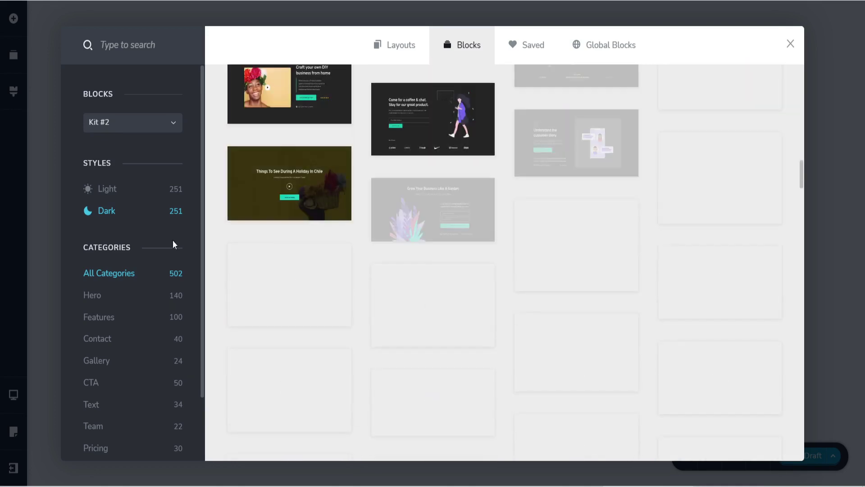
{"action": "left_click", "coordinate": [109, 190]}
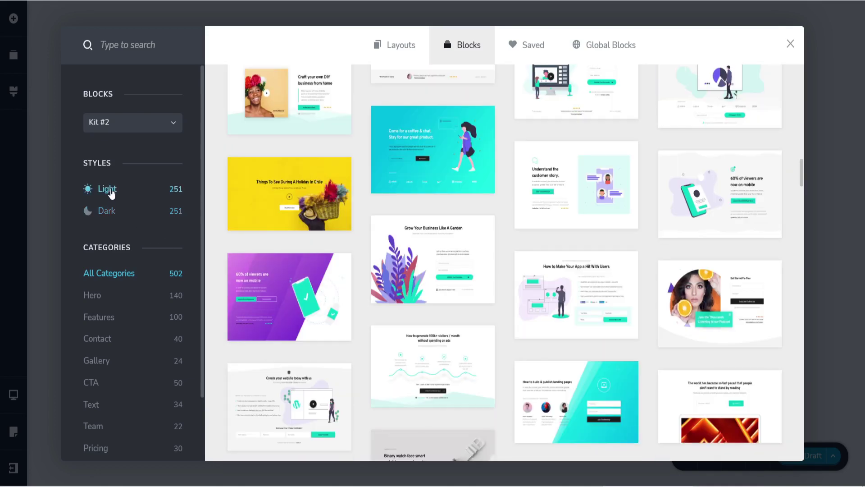
{"action": "left_click", "coordinate": [93, 298]}
{"action": "left_click", "coordinate": [99, 319]}
{"action": "left_click", "coordinate": [103, 338]}
{"action": "left_click", "coordinate": [99, 363]}
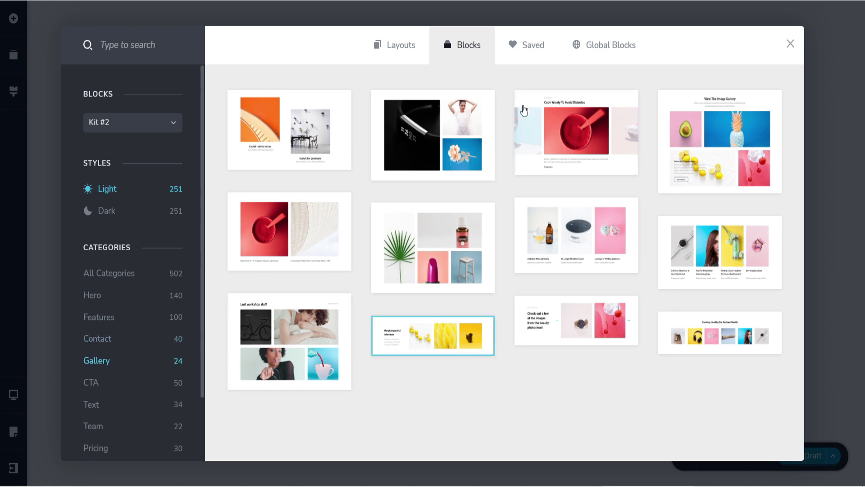
Step: Browse Business, Travel and Portfolio layouts and peek at the Base Ground pack
{"action": "left_click", "coordinate": [394, 49]}
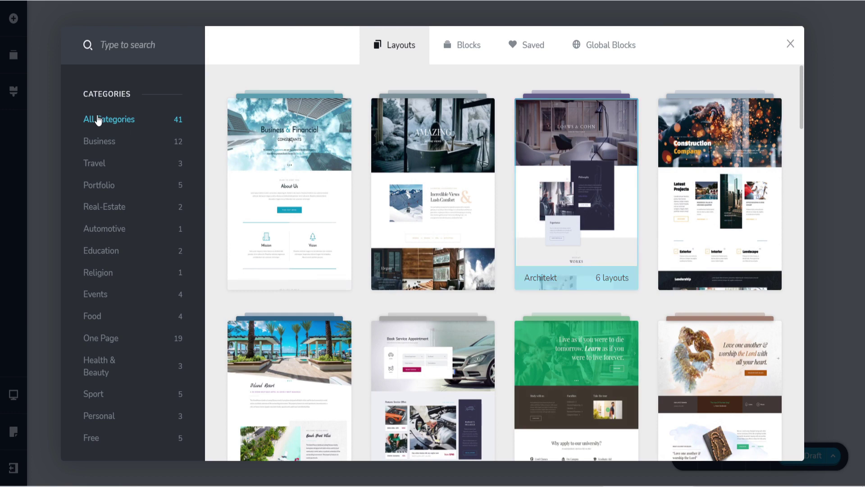
{"action": "left_click", "coordinate": [90, 150]}
{"action": "left_click", "coordinate": [90, 164]}
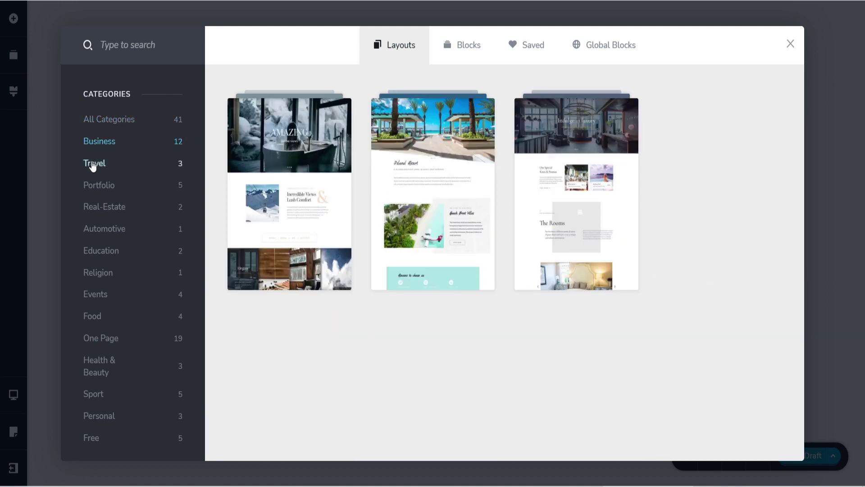
{"action": "left_click", "coordinate": [103, 186]}
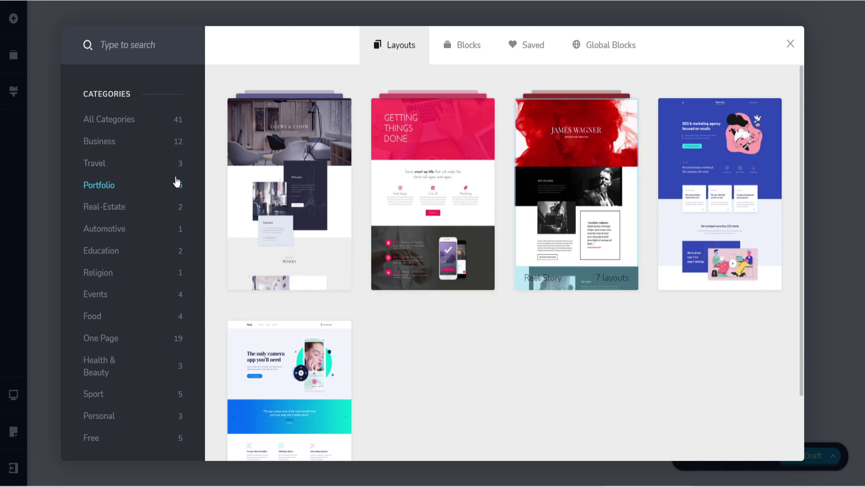
{"action": "left_click", "coordinate": [101, 142]}
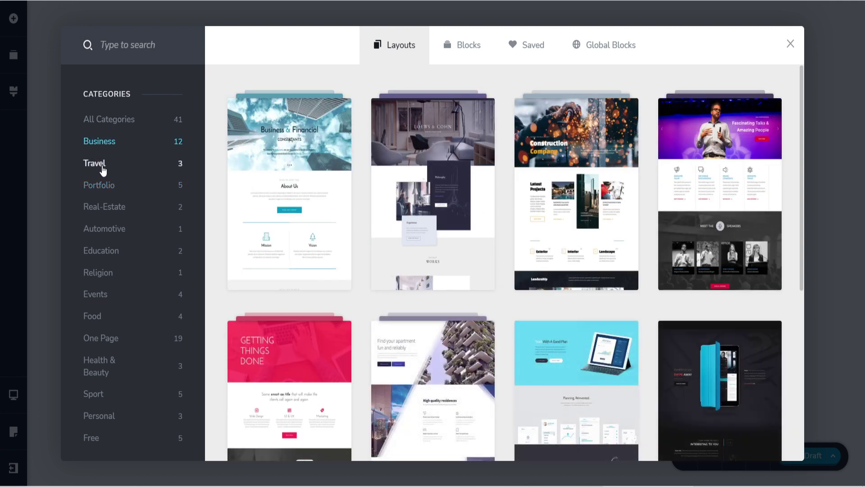
{"action": "left_click", "coordinate": [554, 188]}
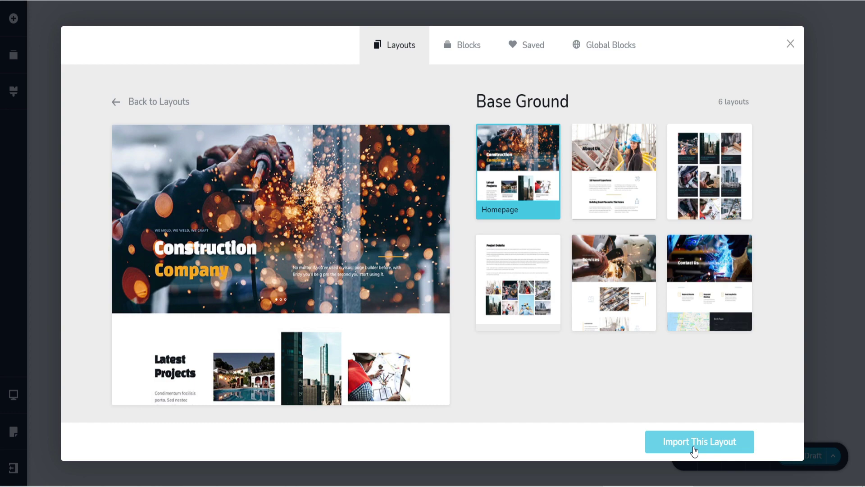
{"action": "left_click", "coordinate": [144, 108]}
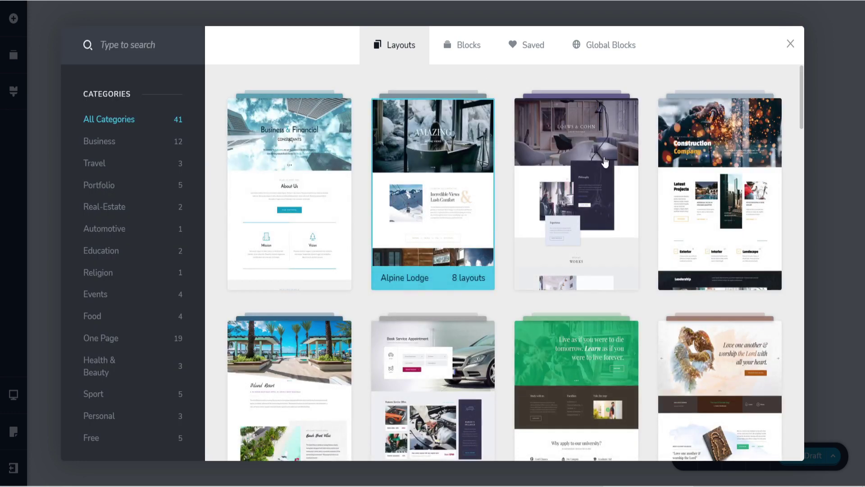
Step: Preview Beach Resort's Activities, Island Resort, gallery and Room Types pages, then go back
{"action": "scroll", "coordinate": [411, 231], "scroll_direction": "down", "scroll_amount": 4}
{"action": "left_click", "coordinate": [326, 239]}
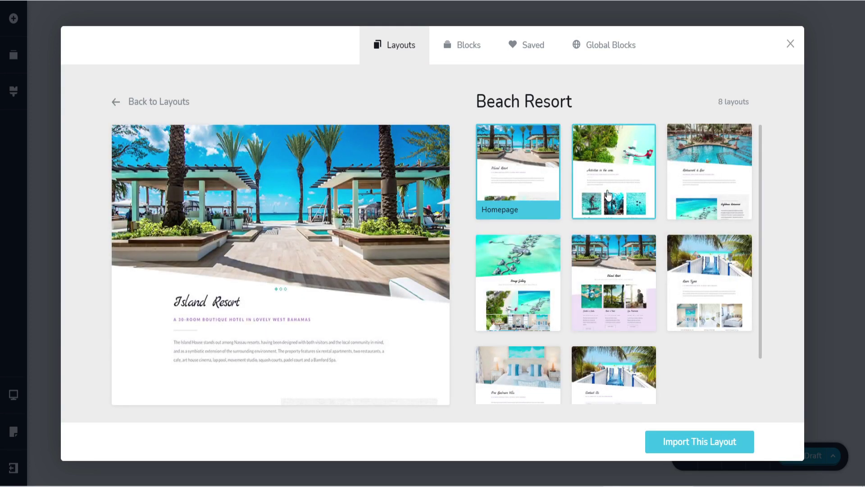
{"action": "left_click", "coordinate": [608, 194]}
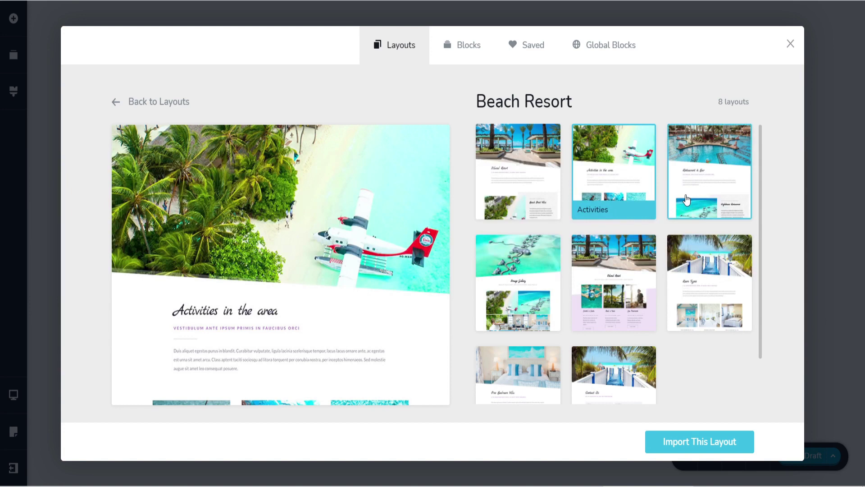
{"action": "scroll", "coordinate": [686, 199], "scroll_direction": "down", "scroll_amount": 2}
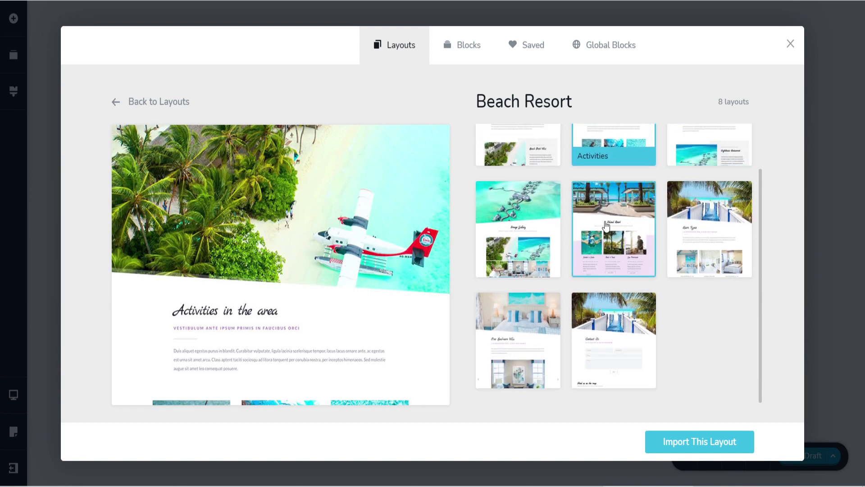
{"action": "left_click", "coordinate": [606, 225]}
{"action": "left_click", "coordinate": [527, 228]}
{"action": "left_click", "coordinate": [707, 228]}
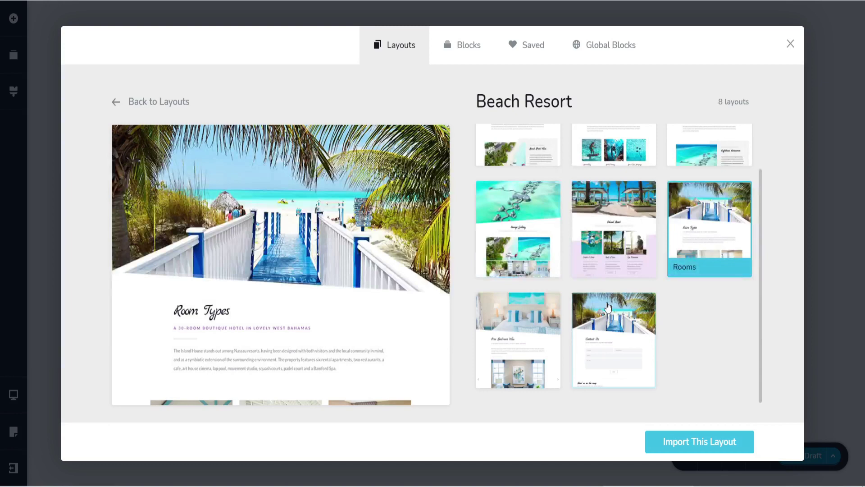
{"action": "left_click", "coordinate": [139, 102]}
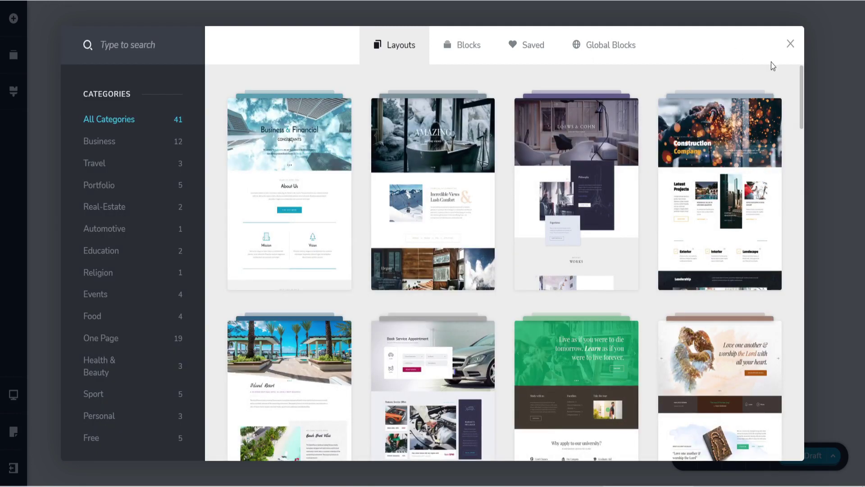
Step: Create a blank custom block and drag in a Text paragraph with a Button beneath it
{"action": "left_click", "coordinate": [472, 45]}
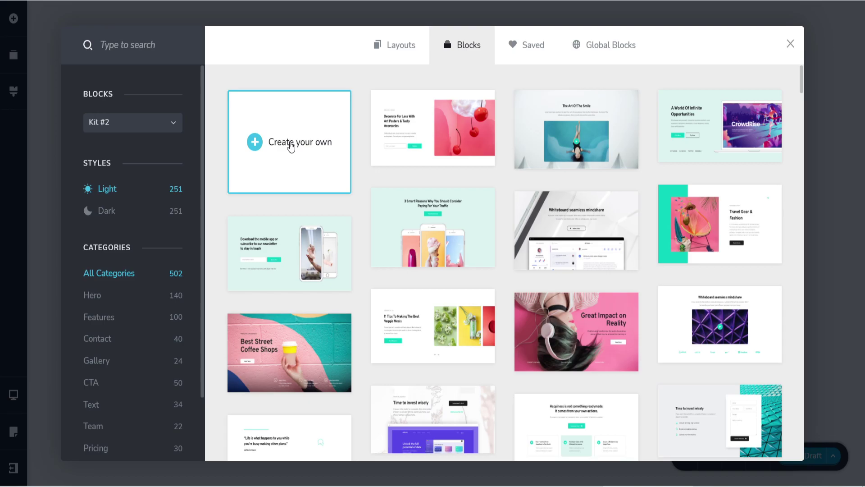
{"action": "left_click", "coordinate": [291, 147]}
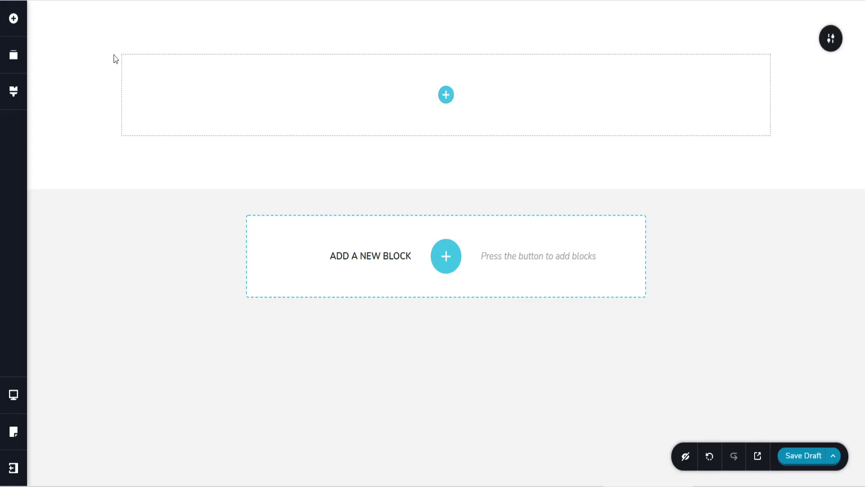
{"action": "left_click", "coordinate": [14, 18]}
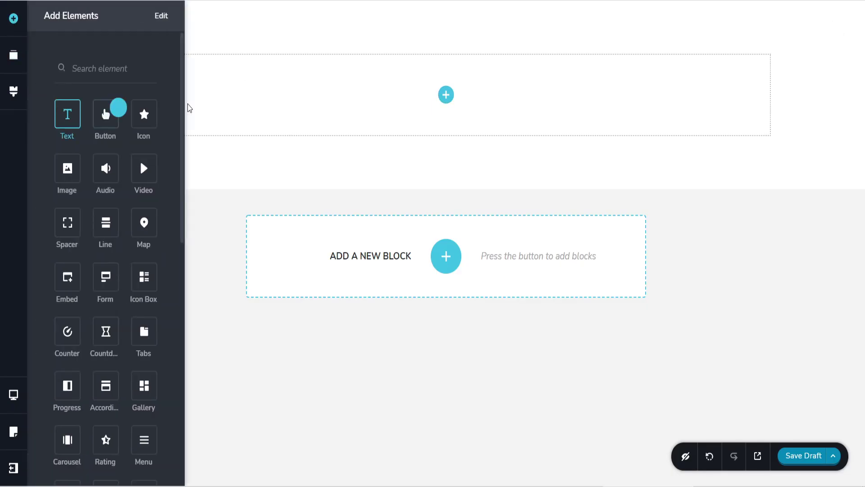
{"action": "left_click_drag", "start_coordinate": [189, 108], "coordinate": [425, 87]}
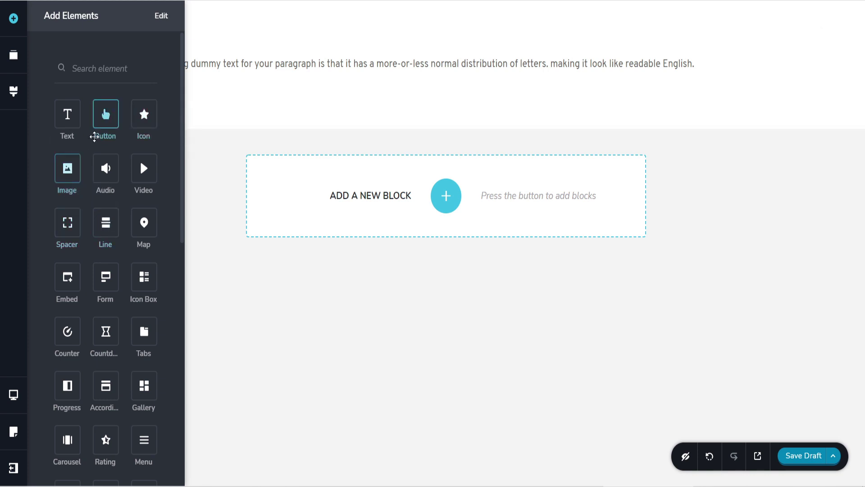
{"action": "left_click_drag", "start_coordinate": [94, 137], "coordinate": [397, 83]}
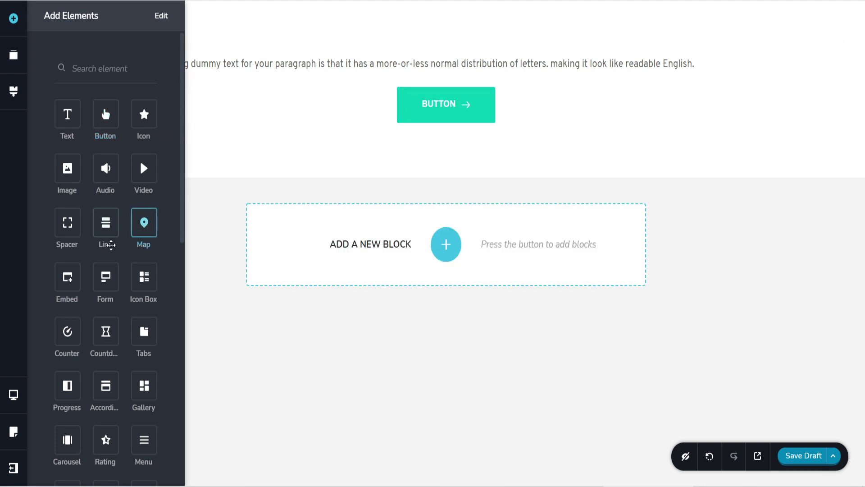
{"action": "scroll", "coordinate": [110, 246], "scroll_direction": "down", "scroll_amount": 4}
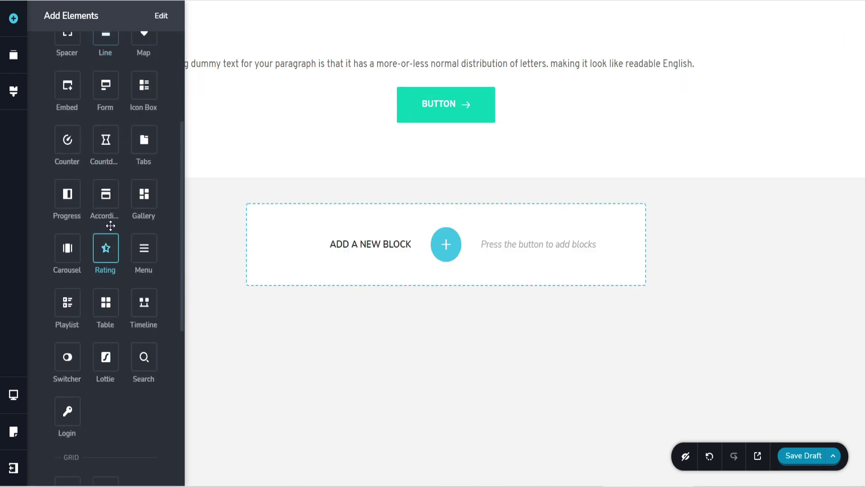
Step: Add a Playlist below the button and paste the YouTube WordPress-install link as its first video
{"action": "mouse_move", "coordinate": [68, 303]}
{"action": "left_mouse_down"}
{"action": "mouse_move", "coordinate": [301, 180]}
{"action": "mouse_move", "coordinate": [423, 129]}
{"action": "left_mouse_up"}
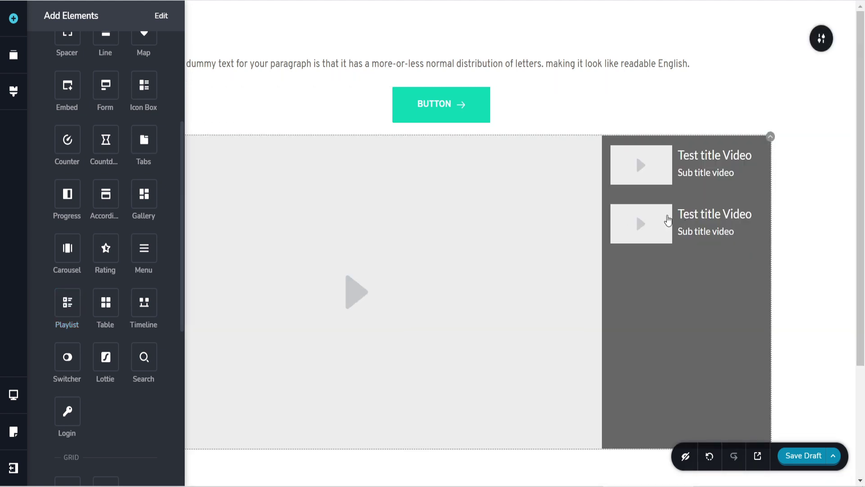
{"action": "left_click", "coordinate": [653, 181]}
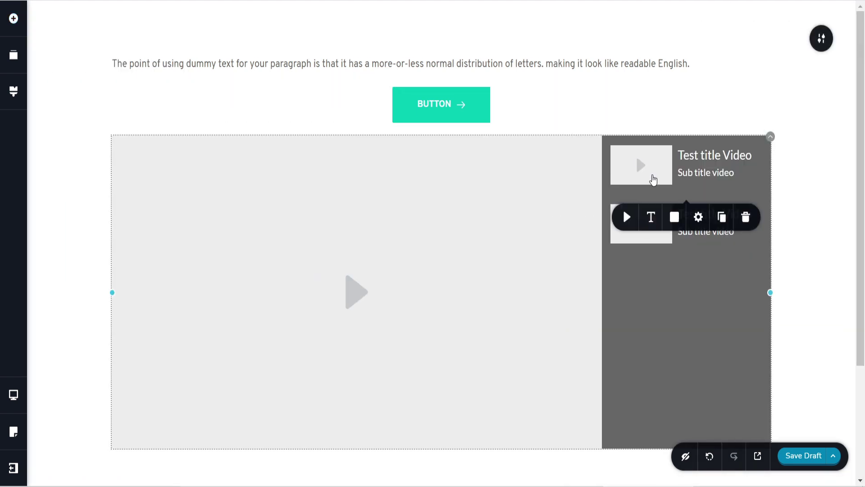
{"action": "left_click", "coordinate": [627, 217]}
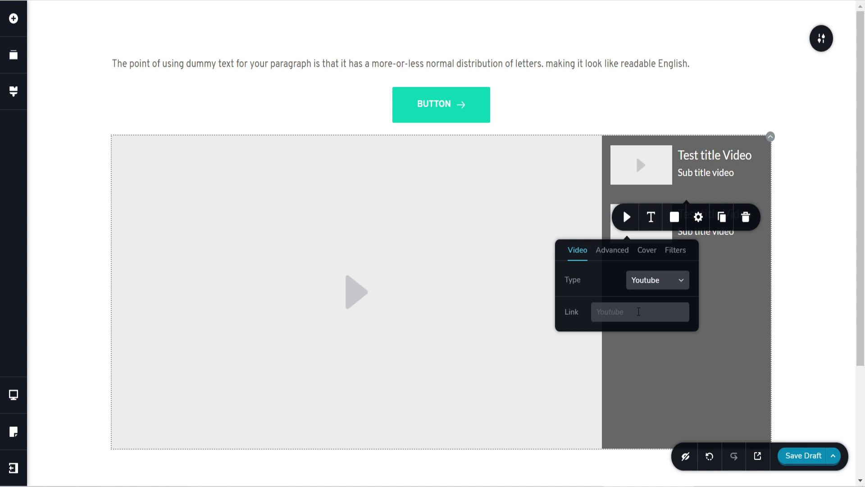
{"action": "type", "text": "https://youtu.be/l4KoFfuNalg"}
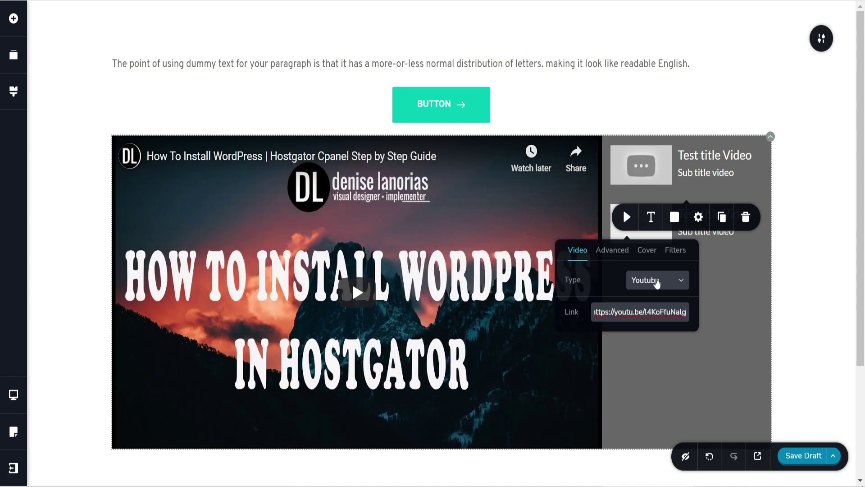
{"action": "left_click", "coordinate": [657, 282]}
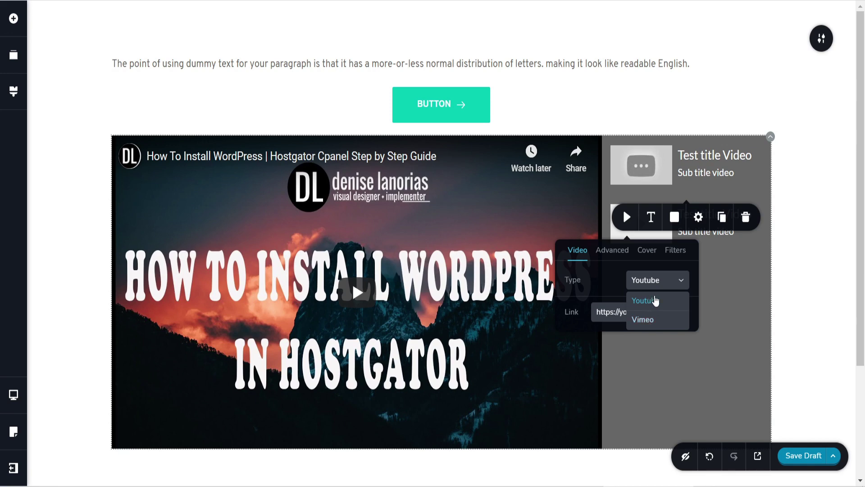
{"action": "left_click", "coordinate": [722, 272]}
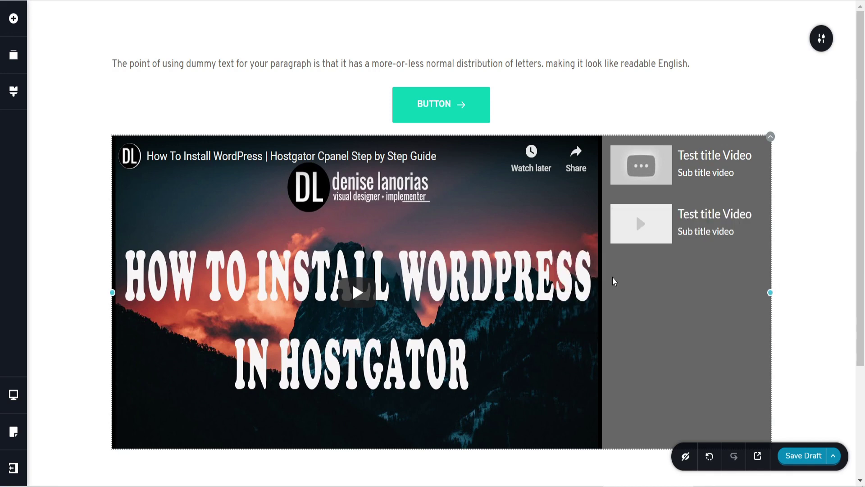
{"action": "scroll", "coordinate": [613, 277], "scroll_direction": "down", "scroll_amount": 3}
{"action": "scroll", "coordinate": [612, 277], "scroll_direction": "up", "scroll_amount": 3}
{"action": "left_click", "coordinate": [818, 44]}
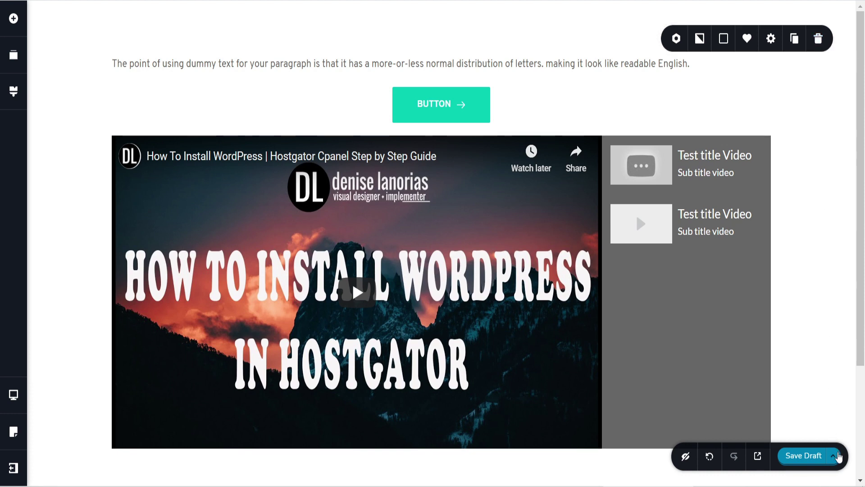
{"action": "left_click", "coordinate": [834, 455]}
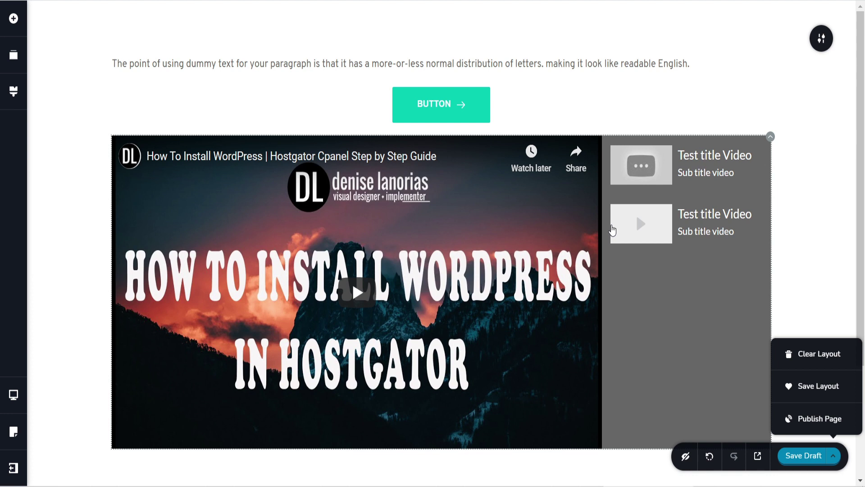
{"action": "left_click", "coordinate": [810, 158]}
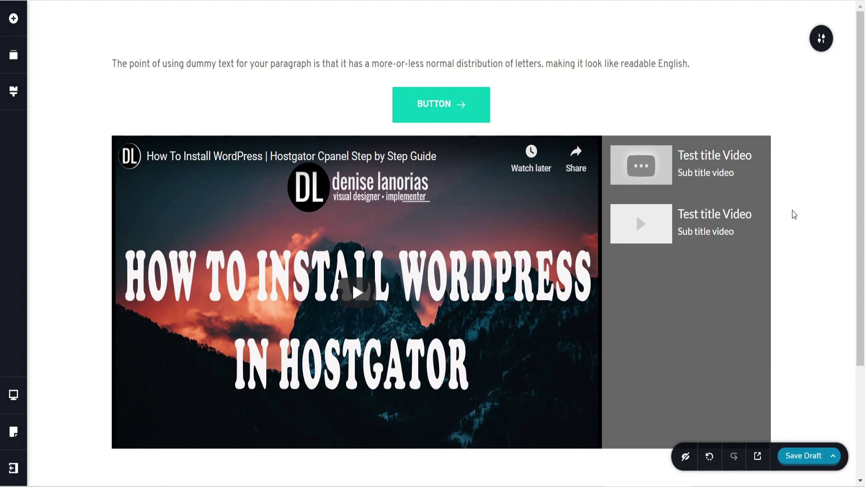
{"action": "scroll", "coordinate": [794, 221], "scroll_direction": "down", "scroll_amount": 1}
{"action": "scroll", "coordinate": [794, 223], "scroll_direction": "down", "scroll_amount": 3}
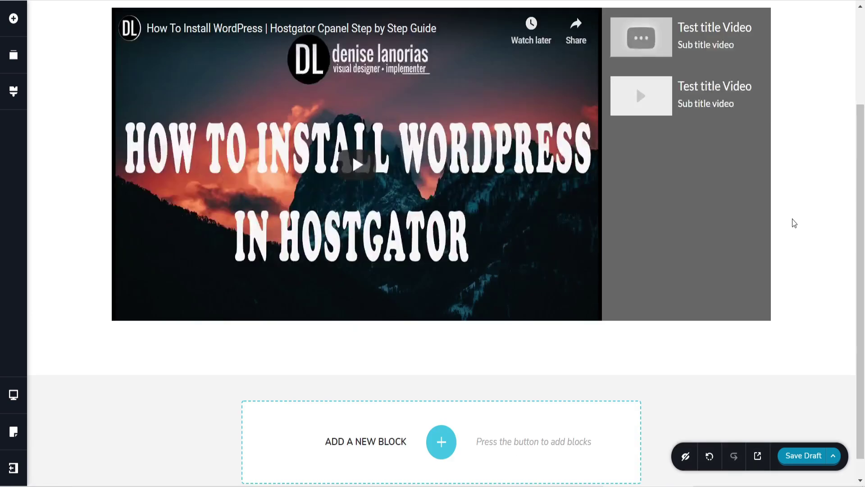
{"action": "scroll", "coordinate": [794, 224], "scroll_direction": "up", "scroll_amount": 3}
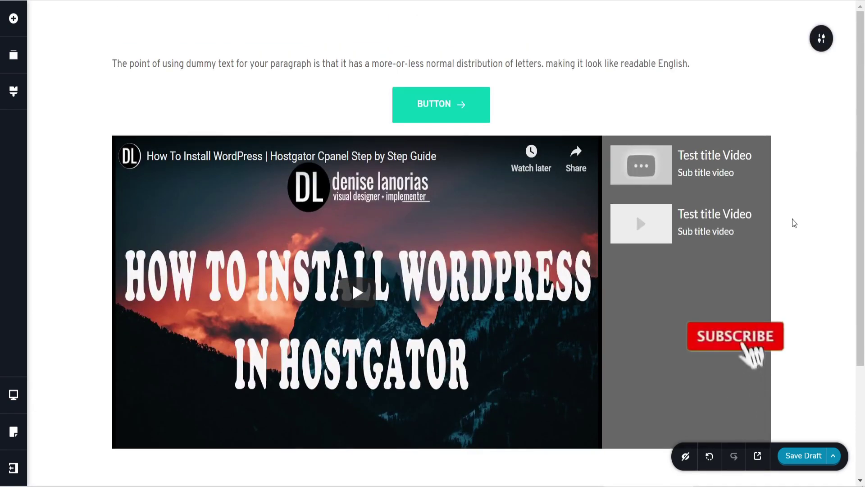